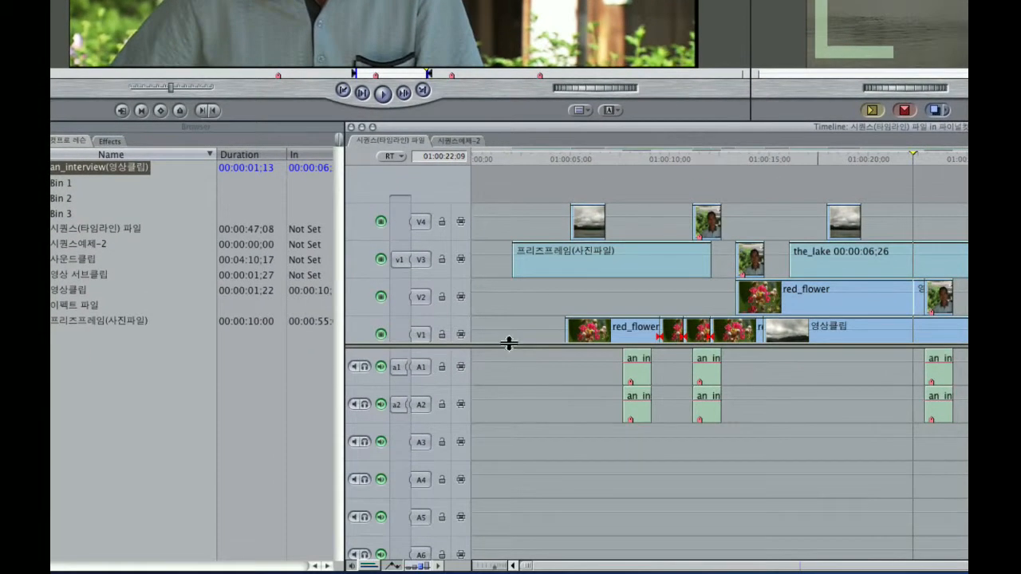
- Enlarge the timeline's video track area and route the source video between tracks V3 and V4
drag(509, 344, 511, 387)
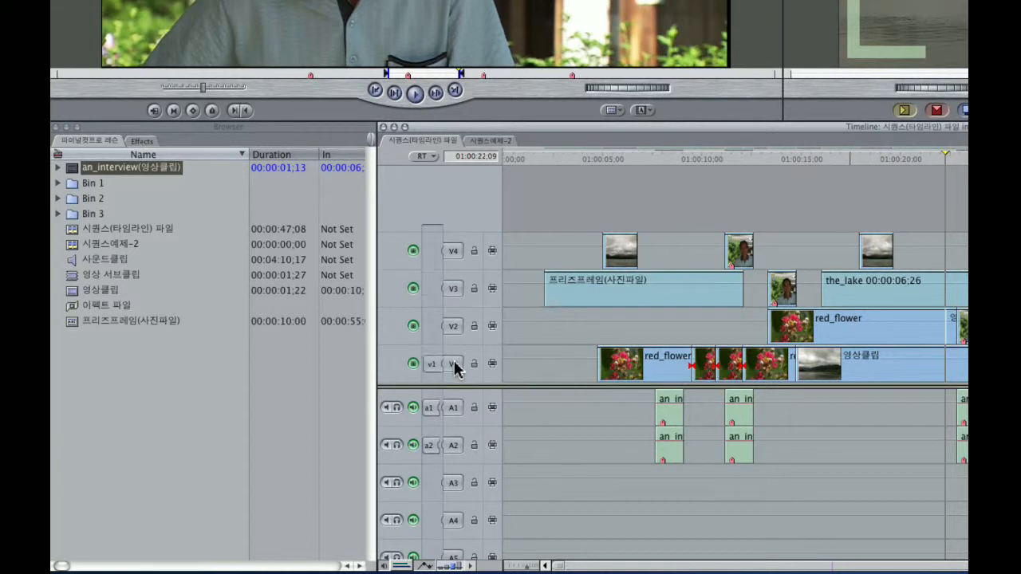
click(459, 292)
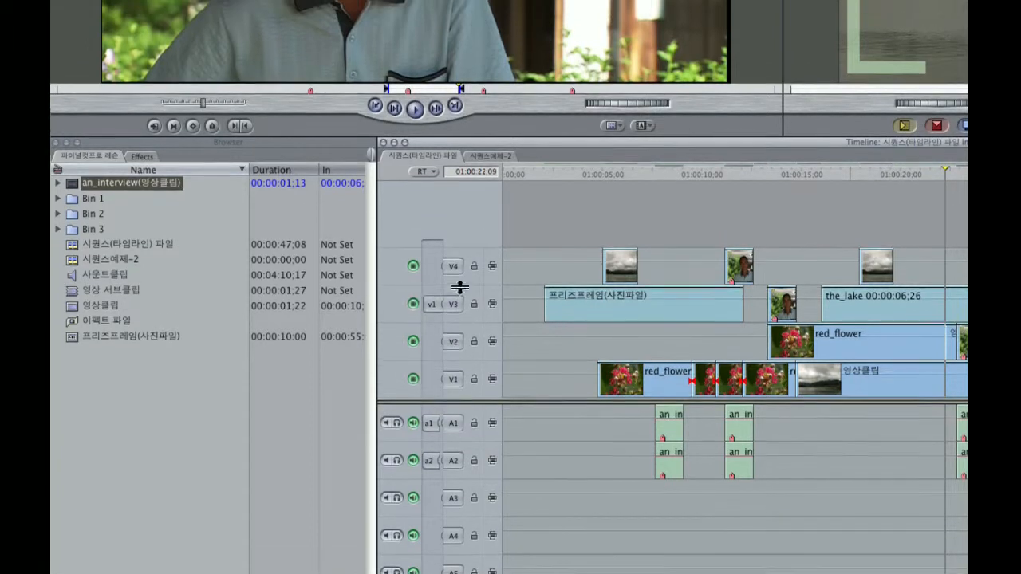
click(458, 252)
click(458, 292)
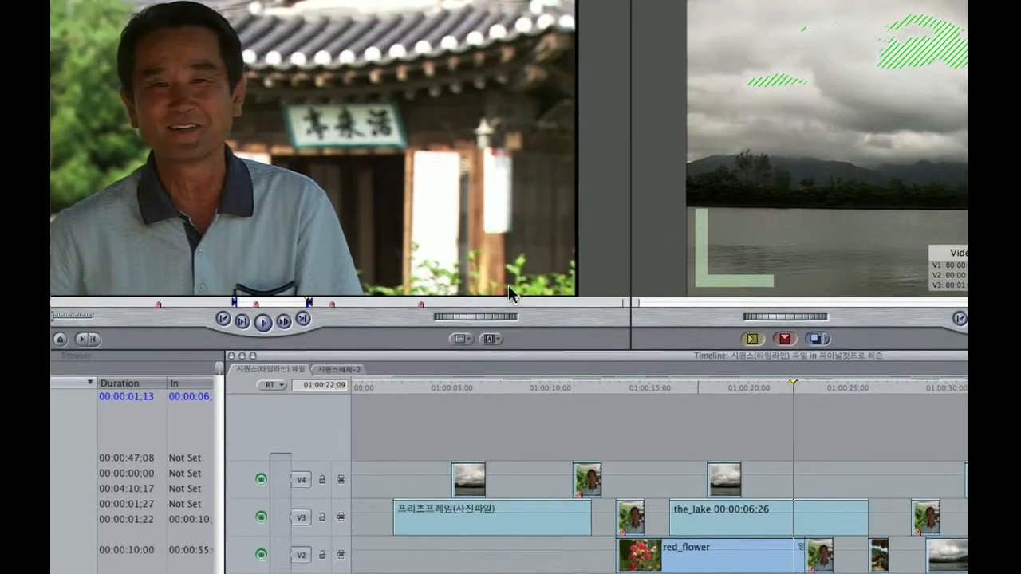
- Delete the an_interview audio clips on A1 and A2 at about 01:00:23;00, just after the playhead
mouse_move(509, 284)
mouse_down()
mouse_move(506, 243)
mouse_move(977, 211)
mouse_move(434, 195)
mouse_move(506, 288)
mouse_up()
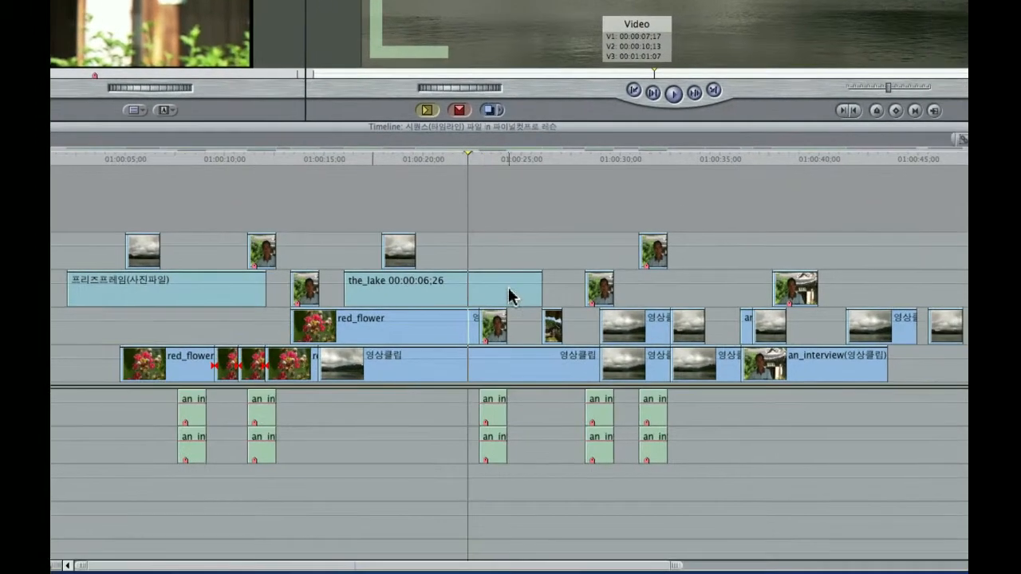
click(470, 411)
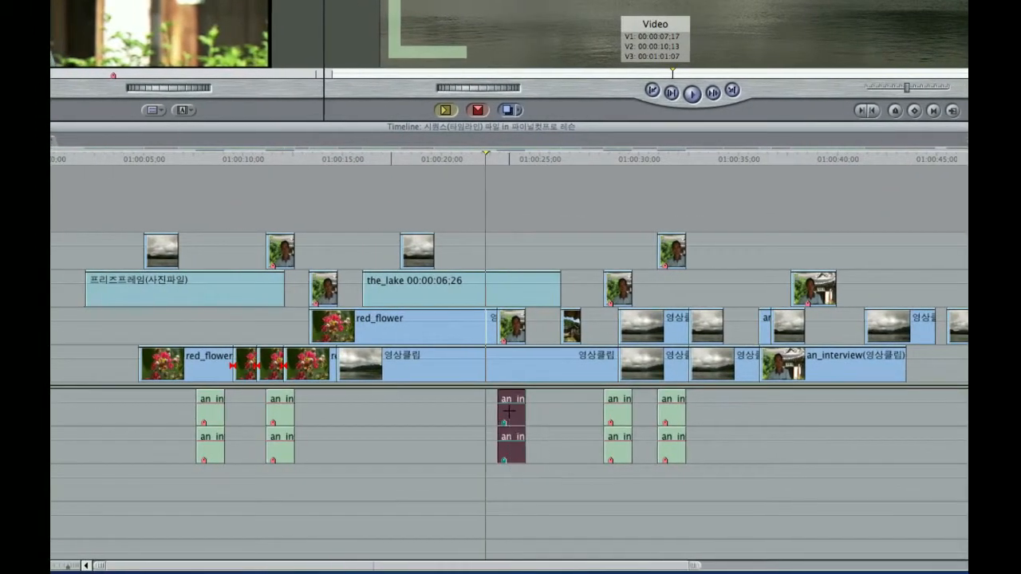
key(Delete)
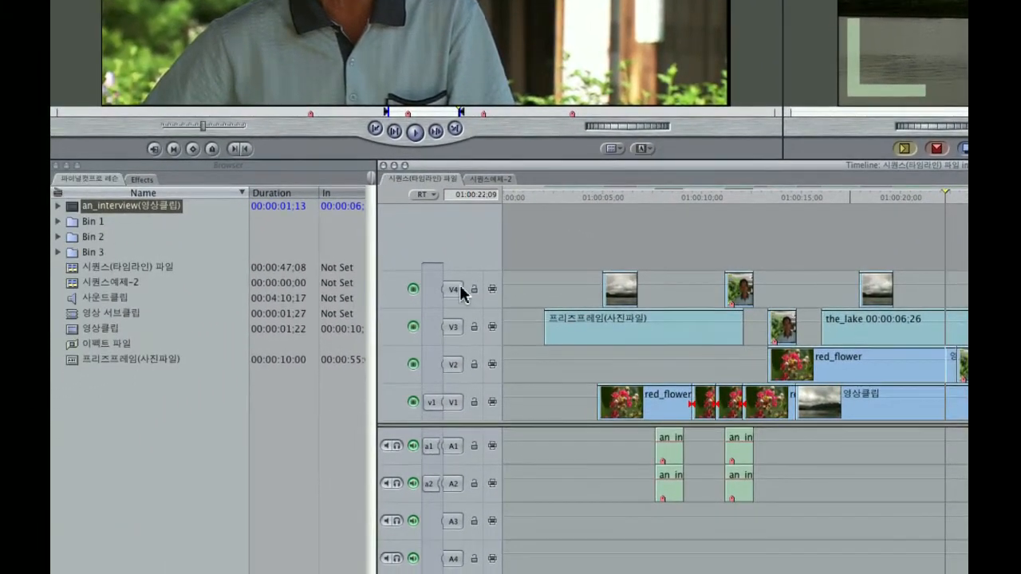
- Route the source video to V4 and overwrite the an_interview clip there as video only at 01:00:22;09
click(381, 330)
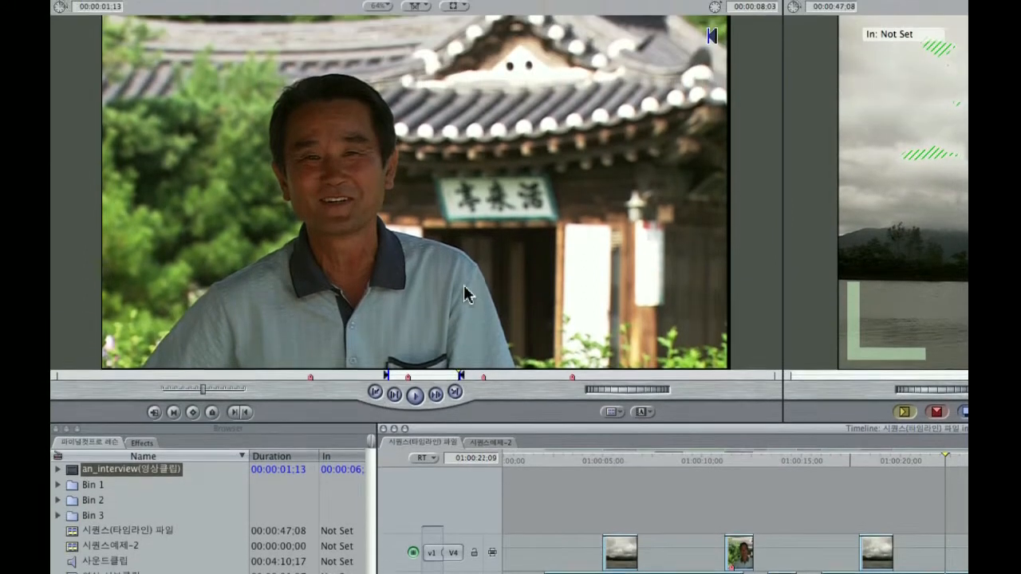
drag(467, 213, 1020, 51)
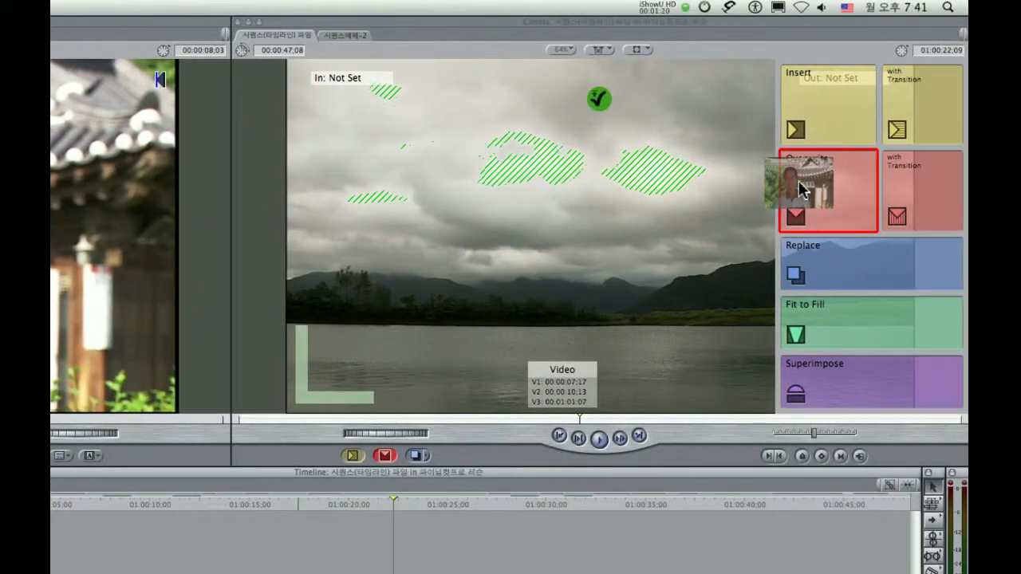
drag(802, 190, 800, 189)
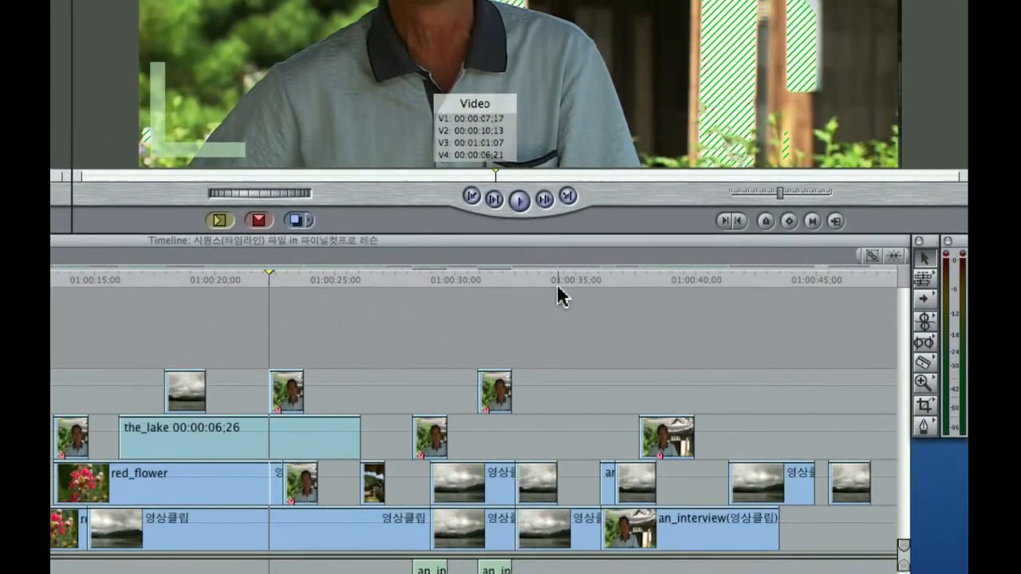
- Route the source video to V3 and overwrite the an_interview clip there as video only at 01:00:34;10
click(557, 252)
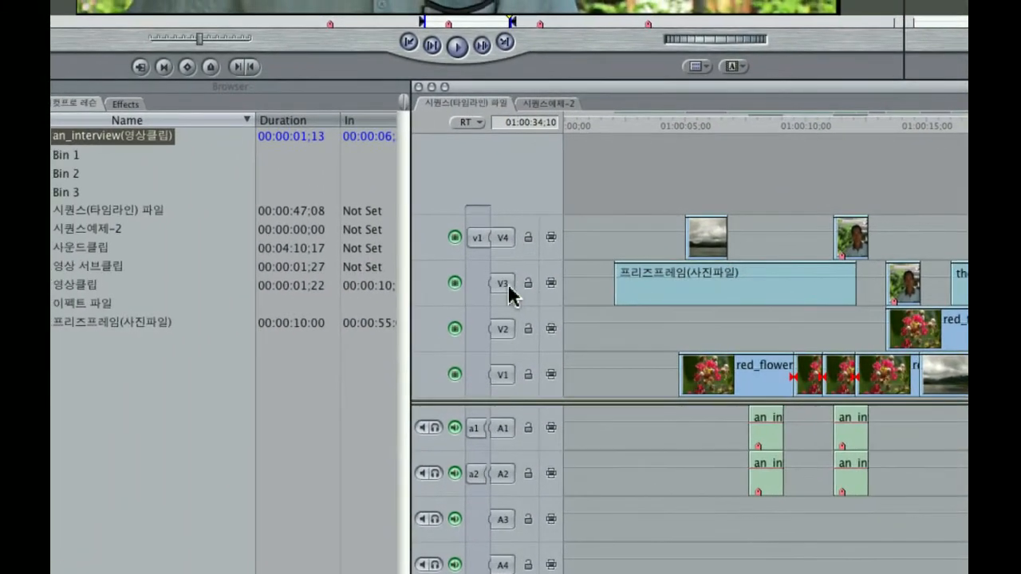
click(371, 257)
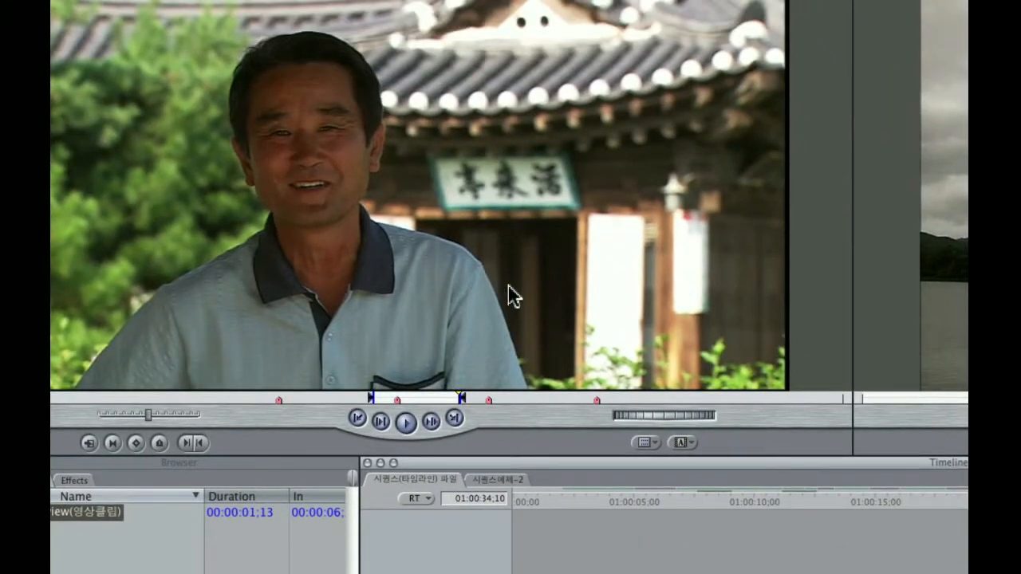
drag(513, 296, 793, 255)
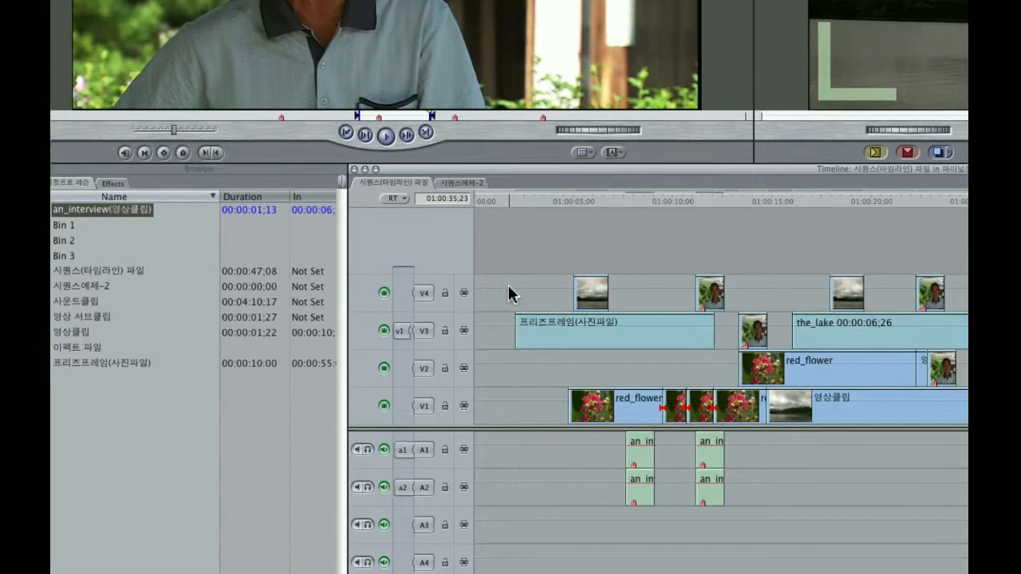
- Overwrite only the an_interview audio onto A1 and A2 at 01:00:01;03, with the source video disconnected from V1
click(523, 159)
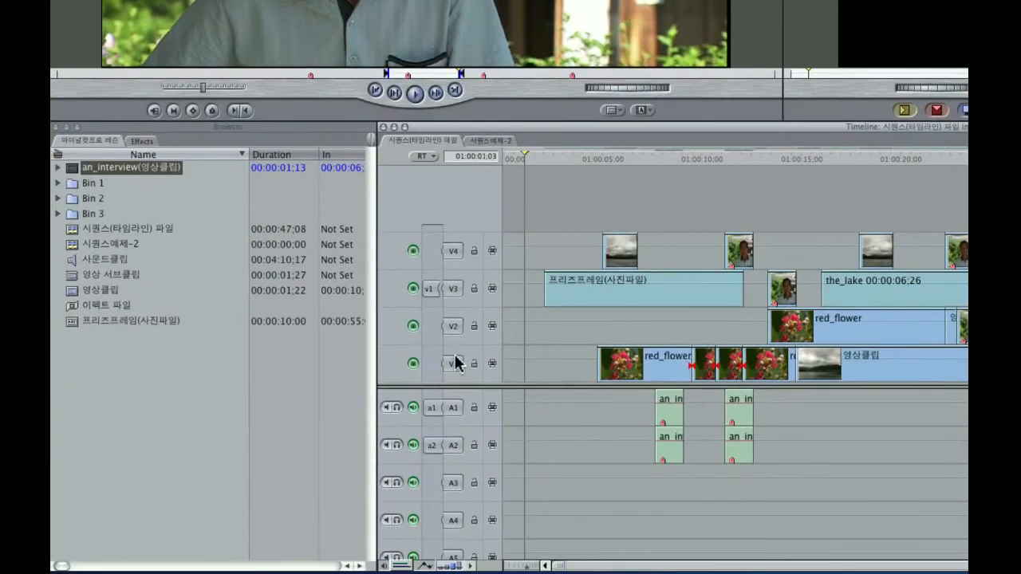
click(437, 498)
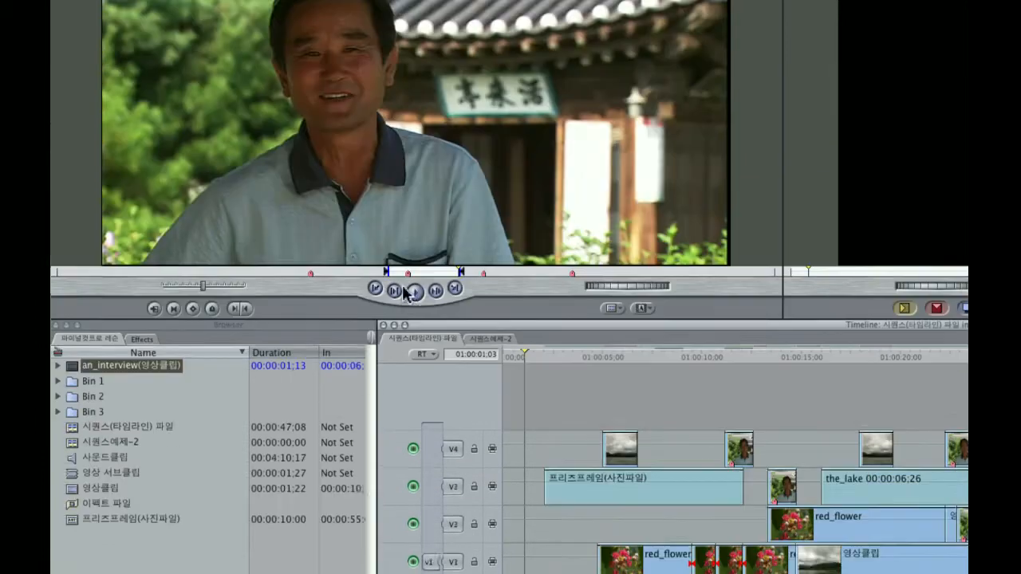
drag(411, 263, 791, 177)
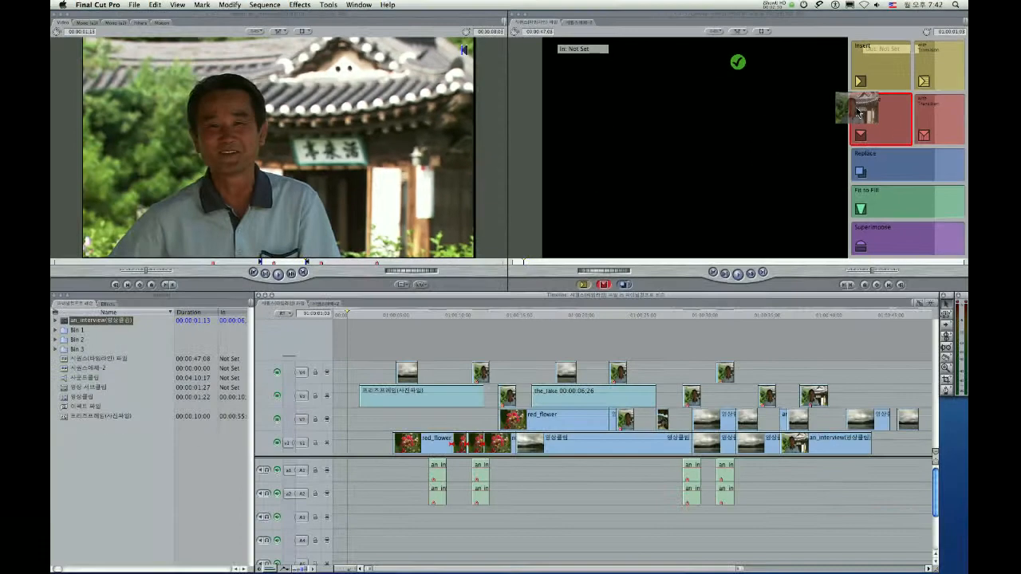
drag(859, 113, 858, 111)
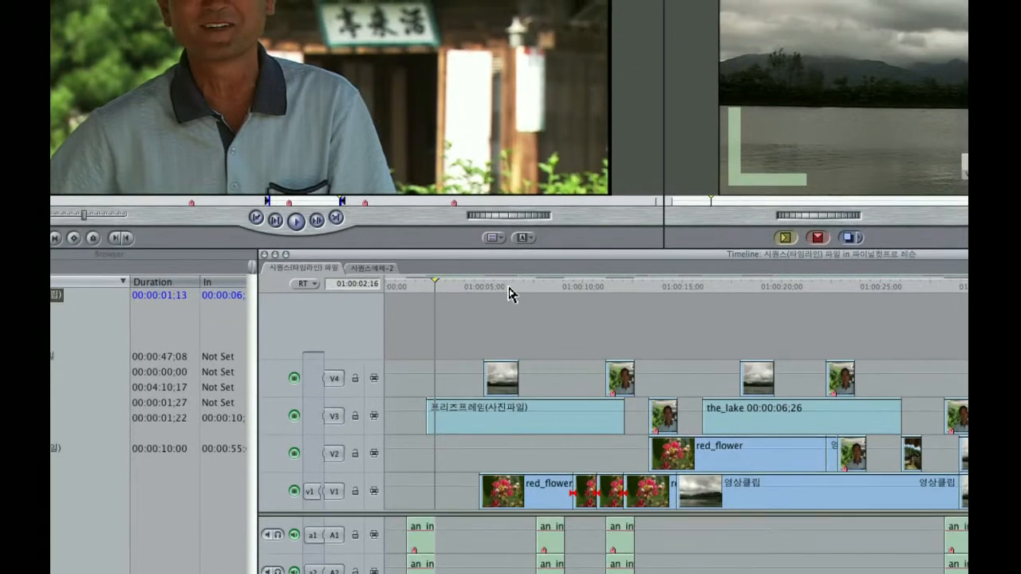
- Route the source video to V2 and overwrite the an_interview clip there at 01:00:06;22
click(515, 287)
click(333, 456)
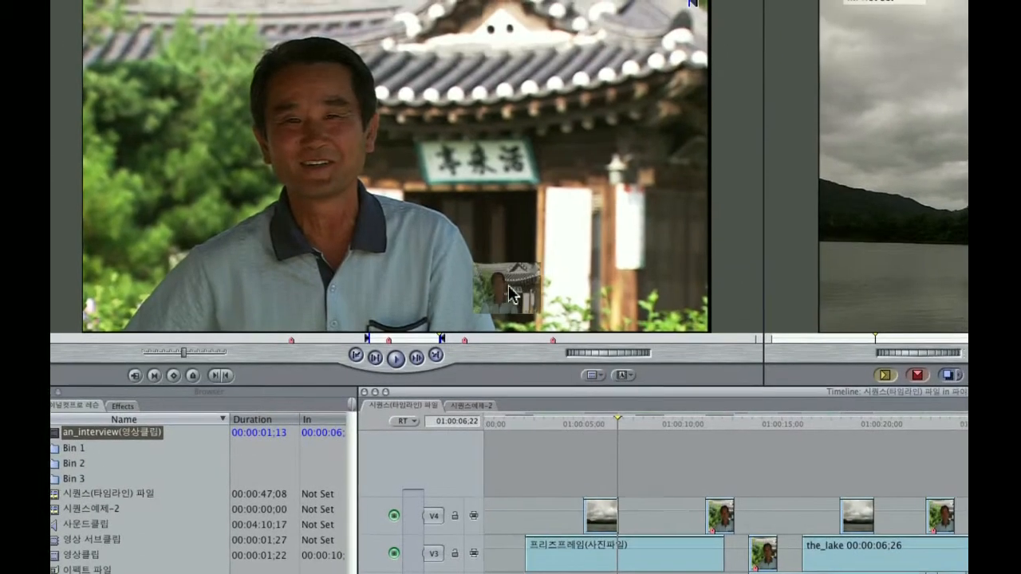
drag(509, 284, 821, 225)
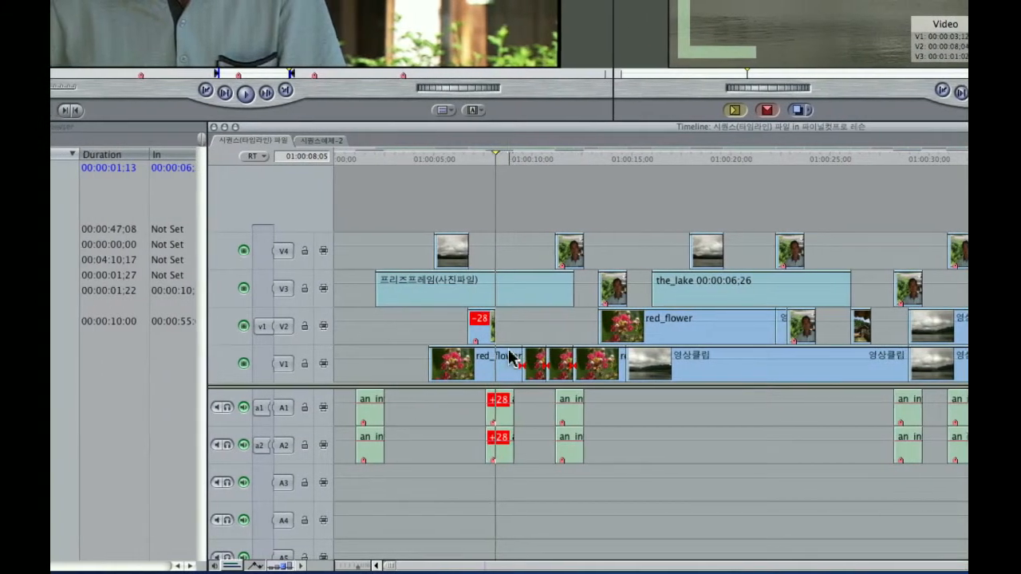
- Select the newly placed interview clip on V2, and the empty gap on audio track A1
click(472, 327)
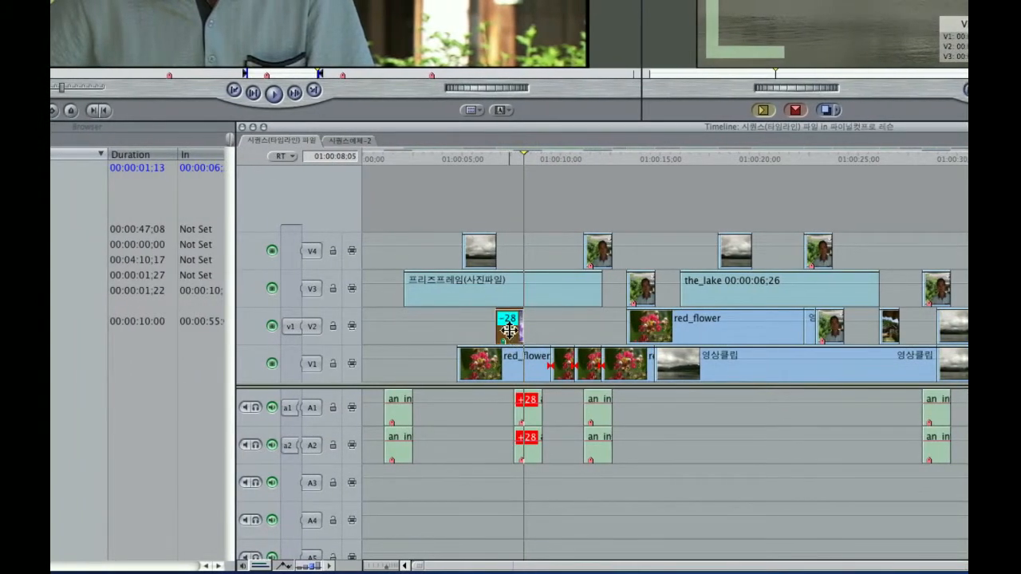
click(503, 403)
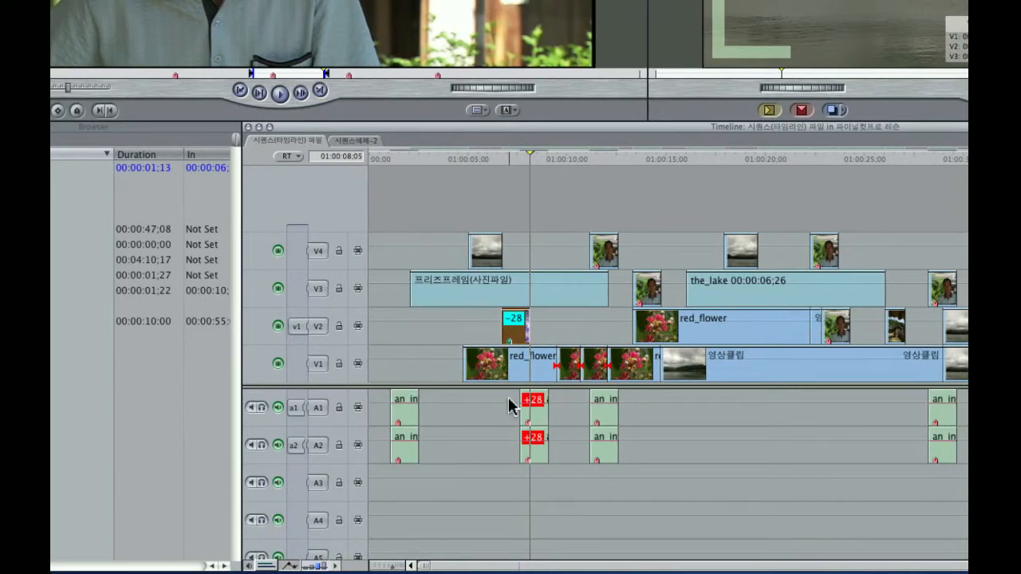
click(509, 407)
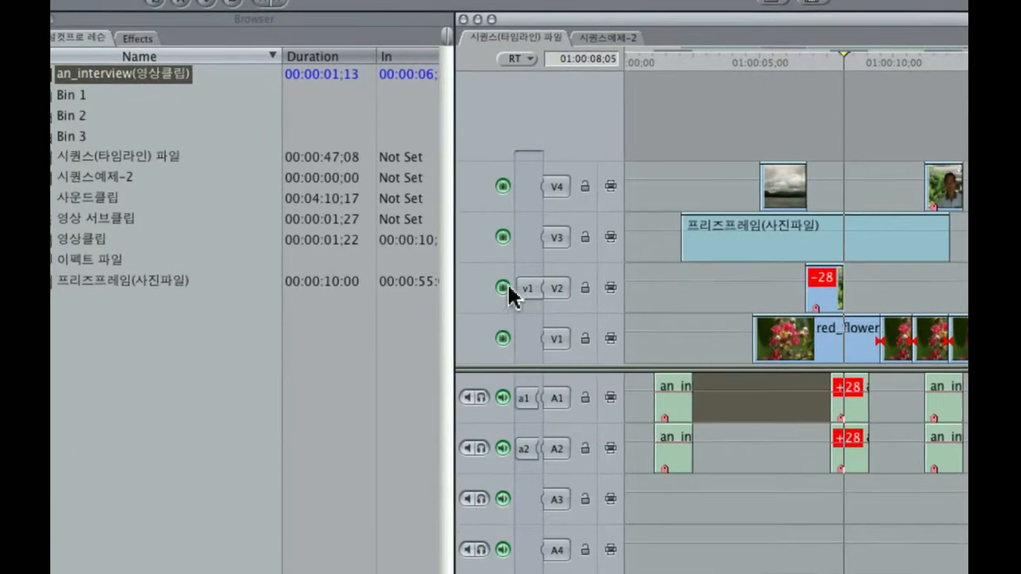
- With track V2 temporarily hidden, cut its red_flower clip and the cloud clip near 30 seconds using the Razor Blade
click(504, 288)
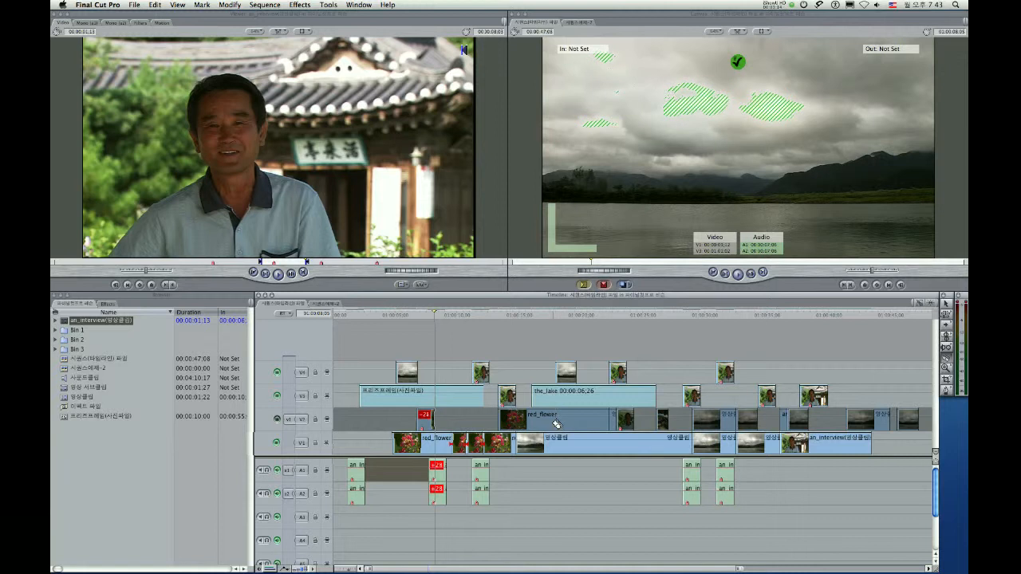
click(558, 423)
click(700, 425)
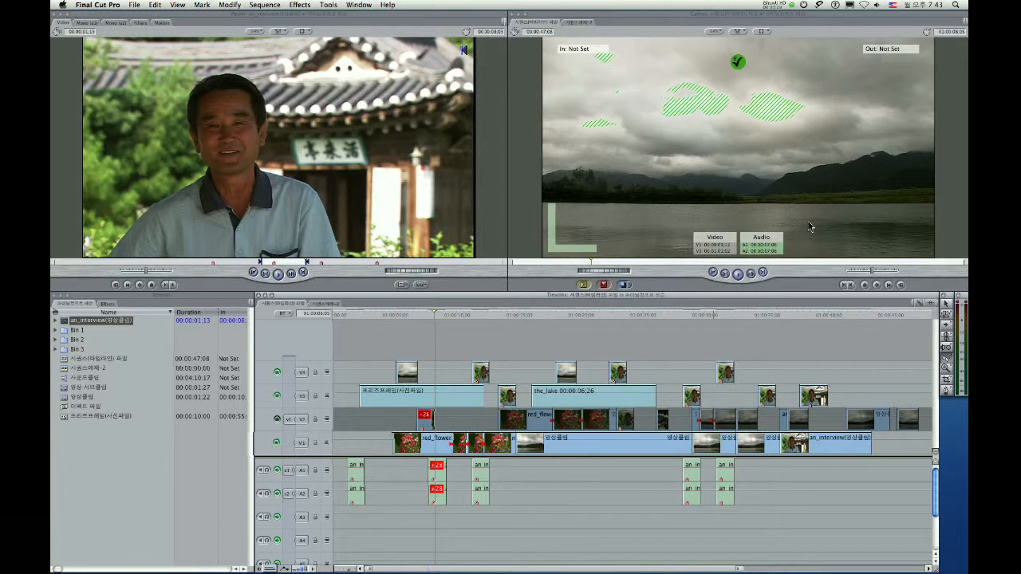
click(276, 420)
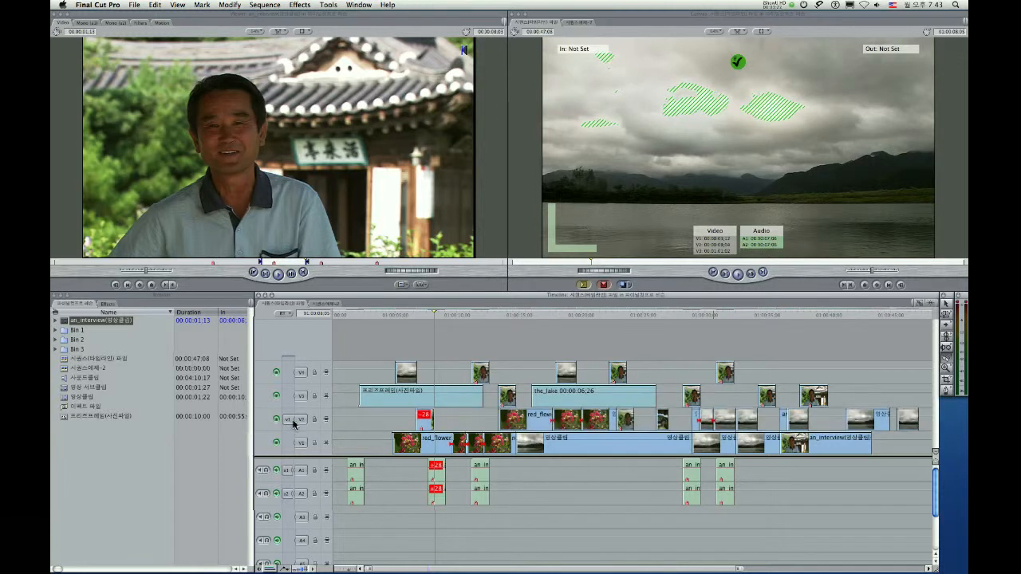
- Toggle the lock on track V2 several times, leaving the track unlocked
click(315, 421)
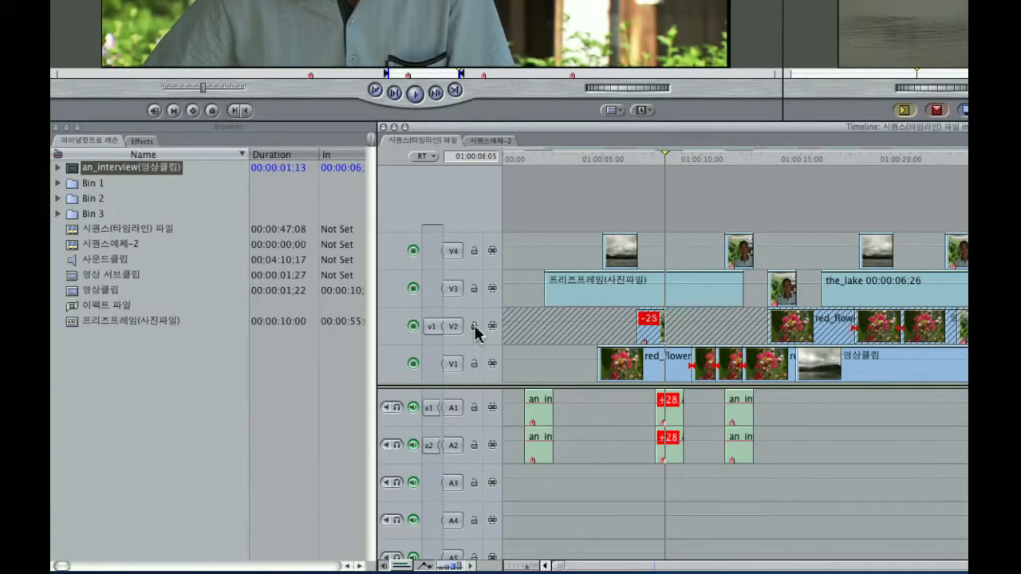
click(474, 326)
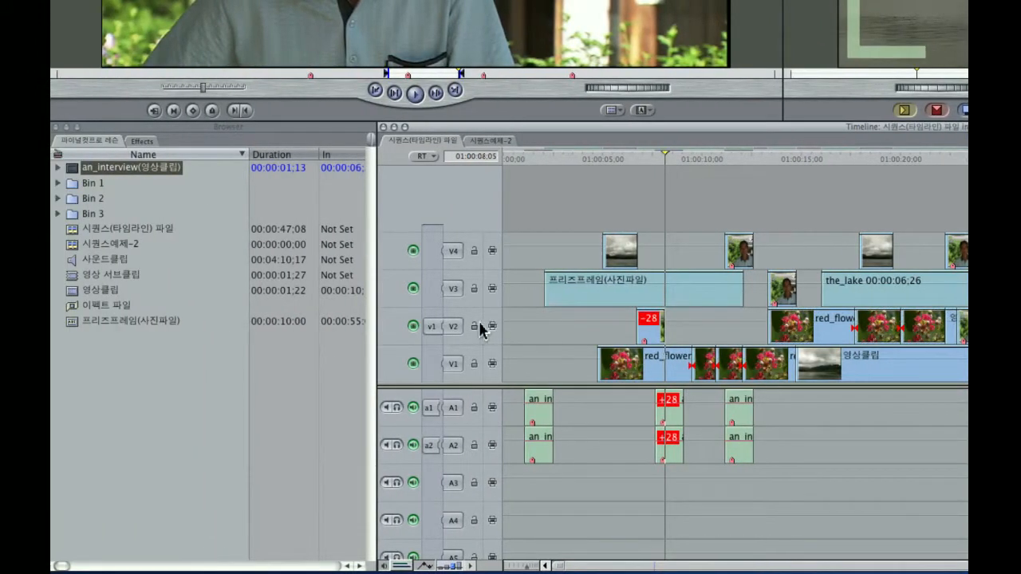
click(475, 327)
click(474, 327)
click(475, 327)
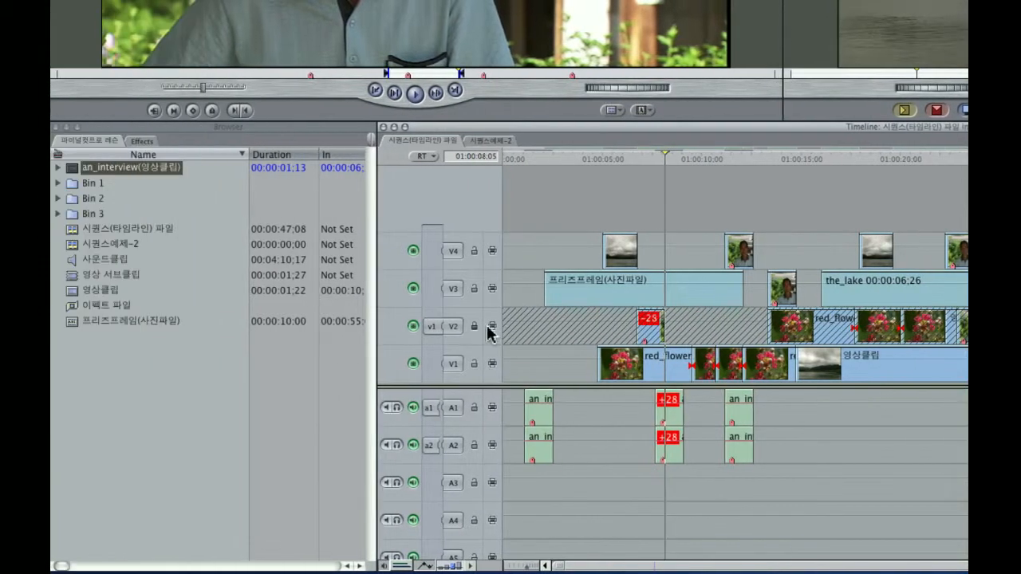
click(475, 327)
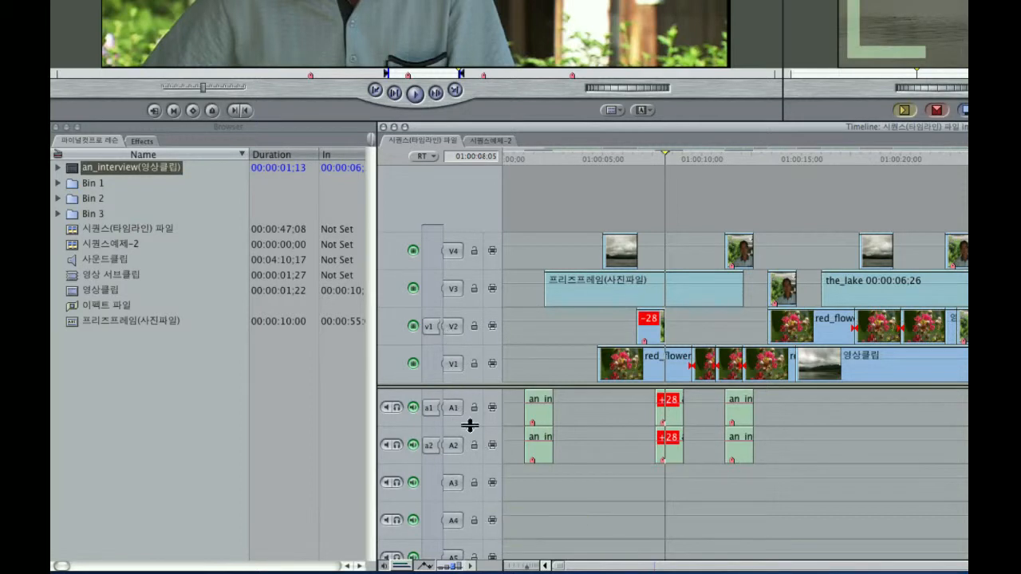
- Route source audio a1 to track A3 and source audio a2 to track A4
click(443, 409)
drag(443, 447, 455, 523)
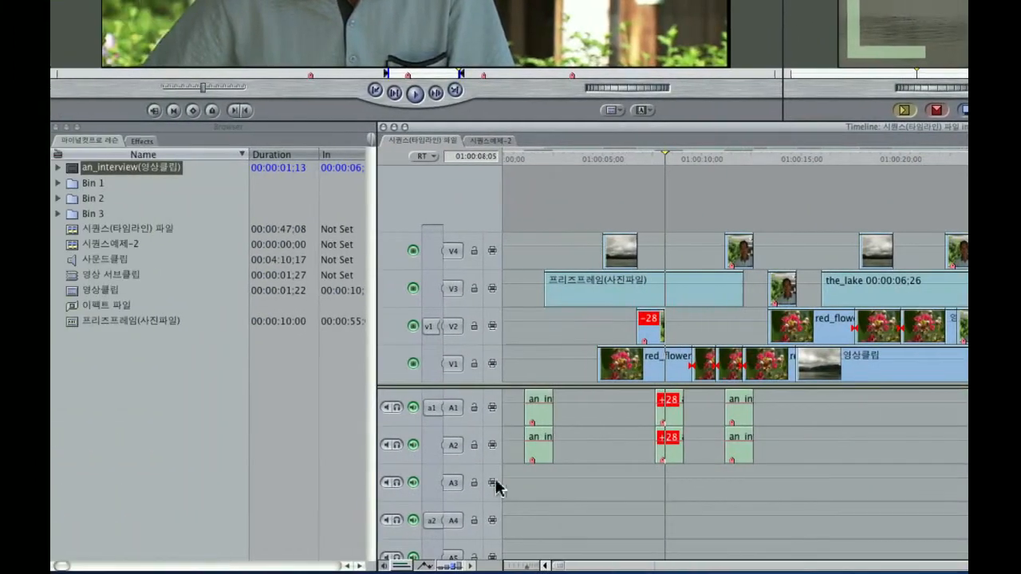
drag(301, 409, 308, 428)
drag(438, 429, 445, 485)
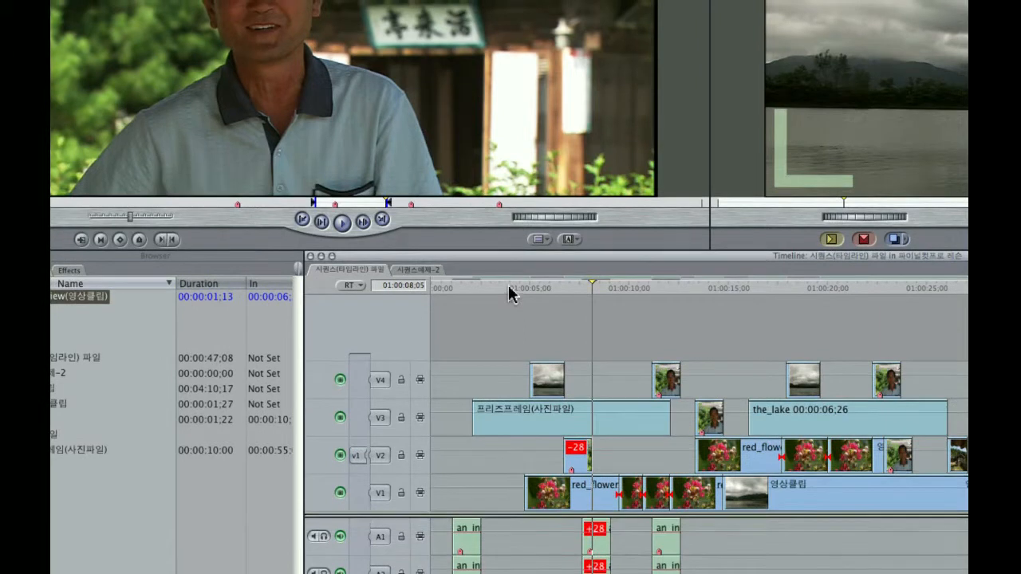
- Overwrite the an_interview clip at 01:00:02;19, placing its video on V2 and its audio on A3 and A4
click(497, 281)
drag(509, 287, 494, 287)
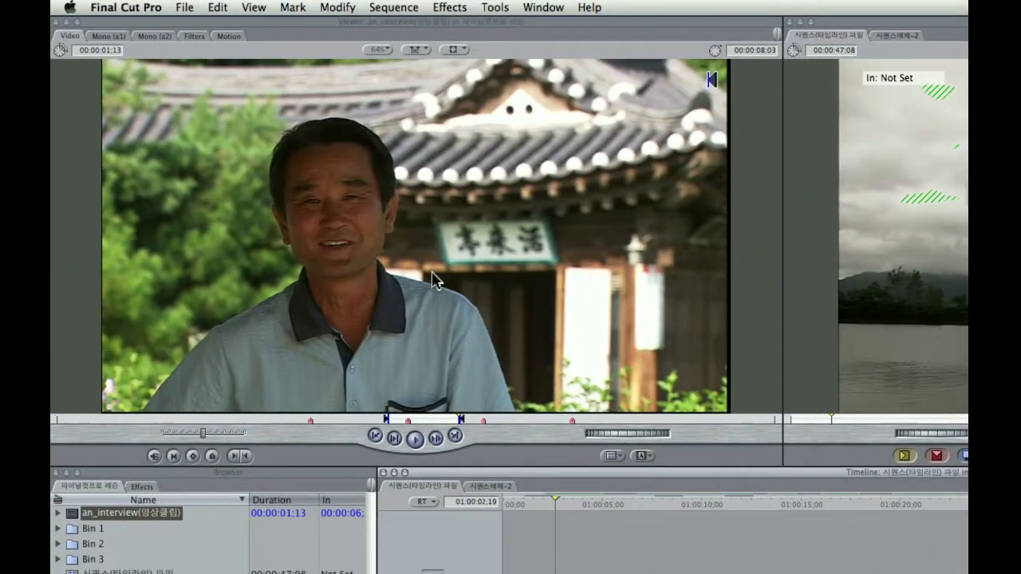
drag(400, 33, 636, 15)
drag(481, 167, 882, 134)
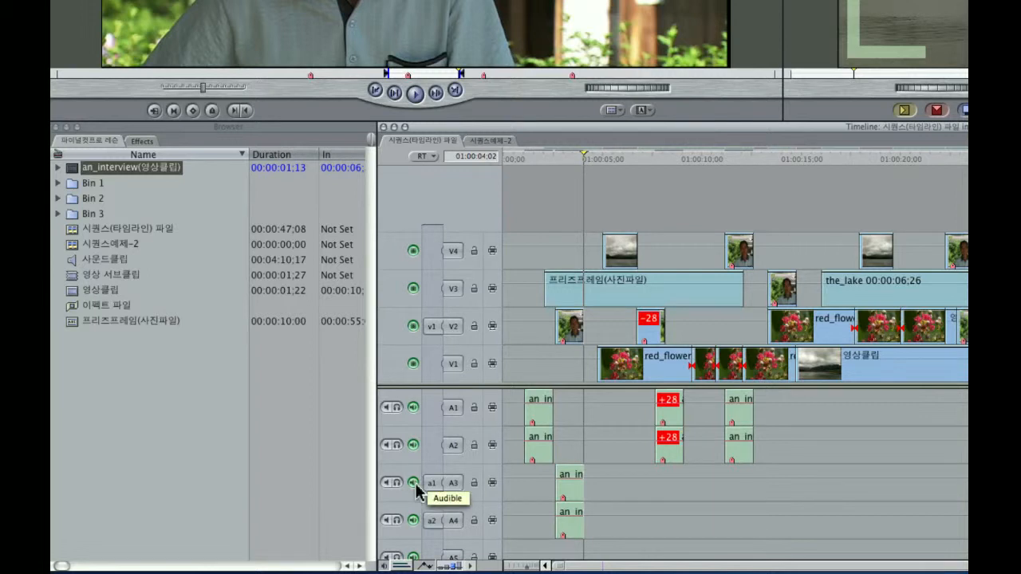
- Toggle audio track A3's audibility off and back on, and solo the track
click(414, 483)
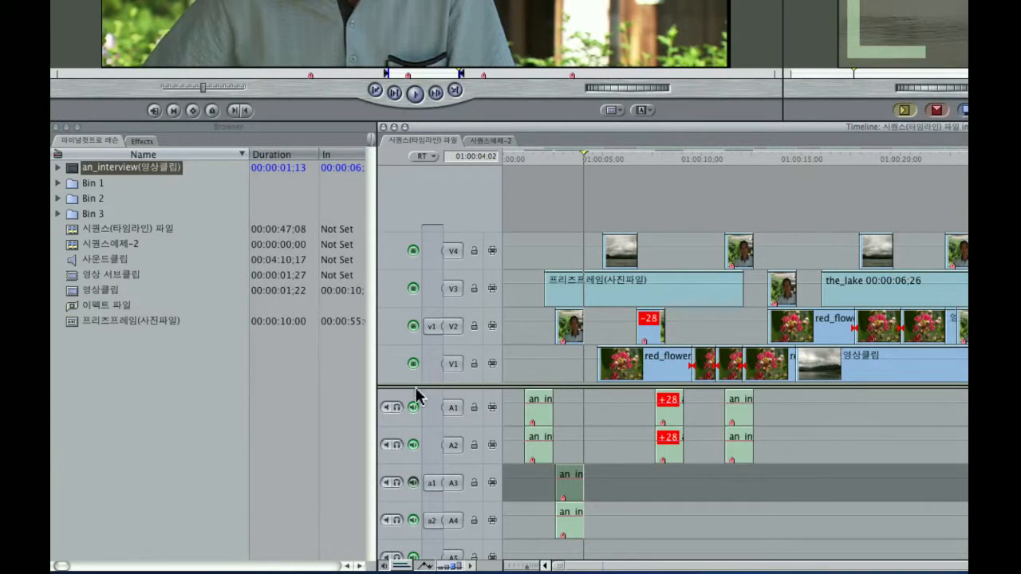
click(398, 484)
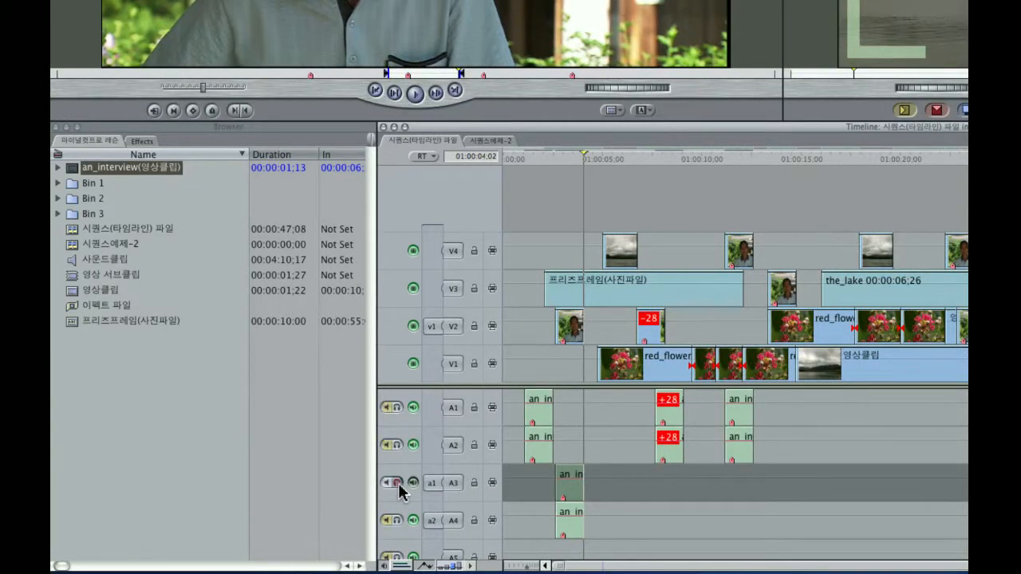
click(398, 483)
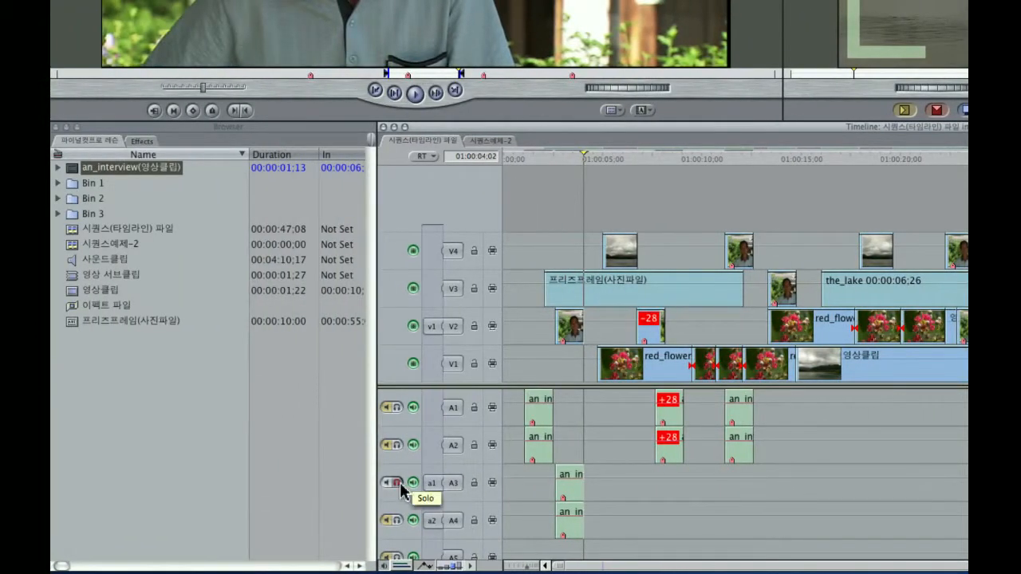
- Turn off solo on audio track A3, and switch the track's mute on and back off
click(399, 483)
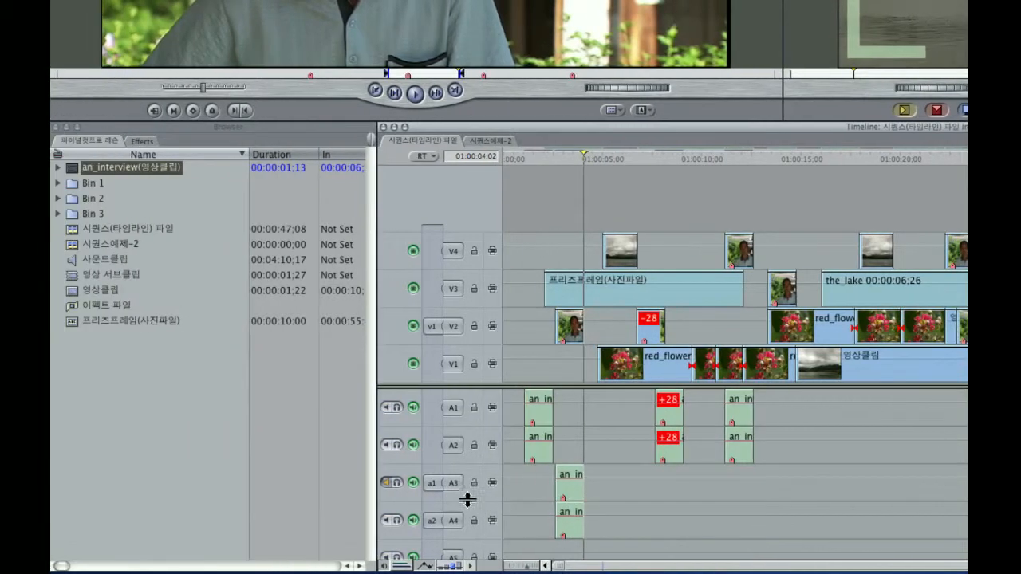
click(388, 484)
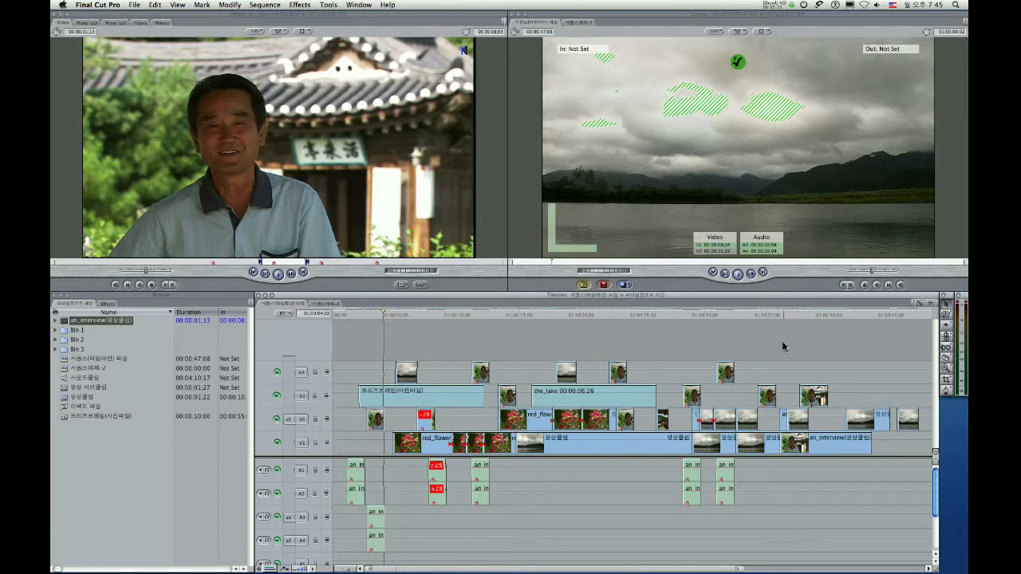
- Place the playhead at 01:00:12;06 and cut the an_interview video clip on V4 at three points around it
key(super+equal)
key(super+equal)
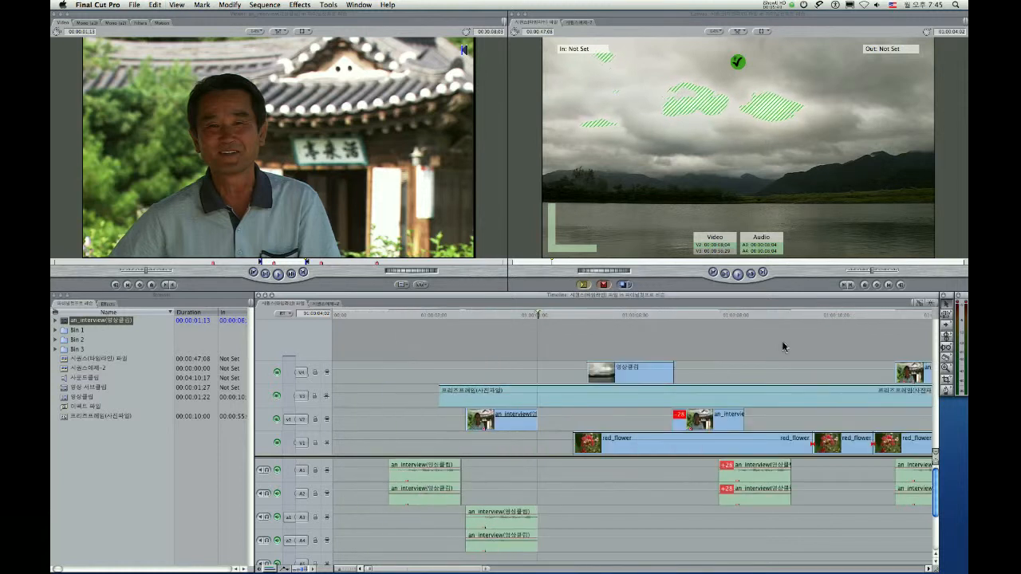
key(super+equal)
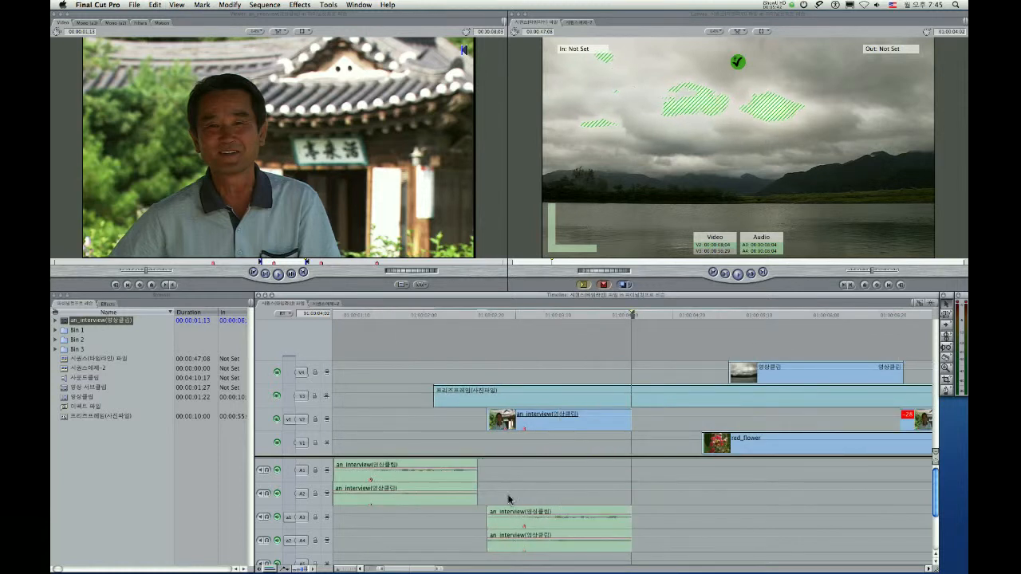
drag(408, 569, 511, 570)
click(514, 316)
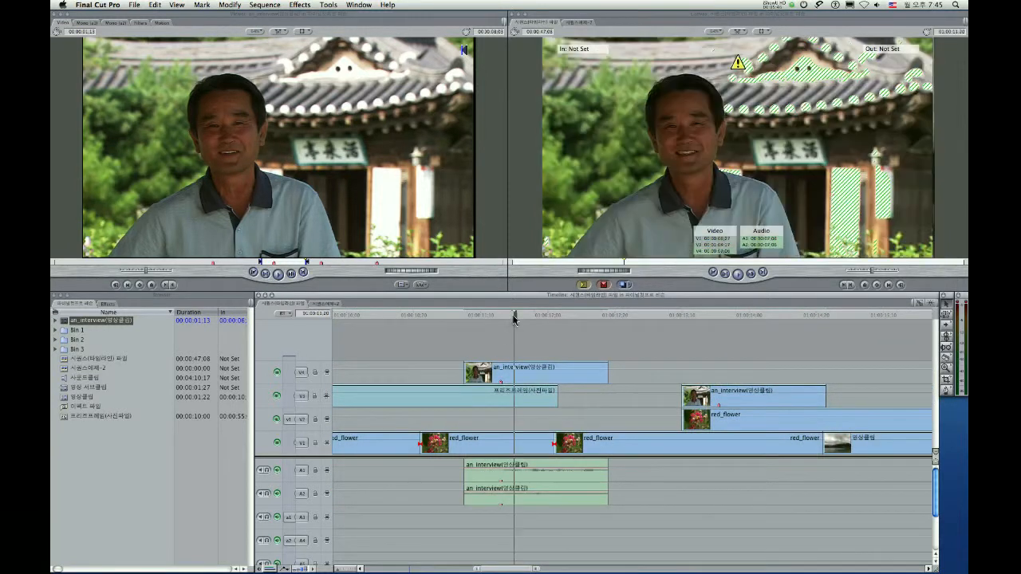
click(568, 316)
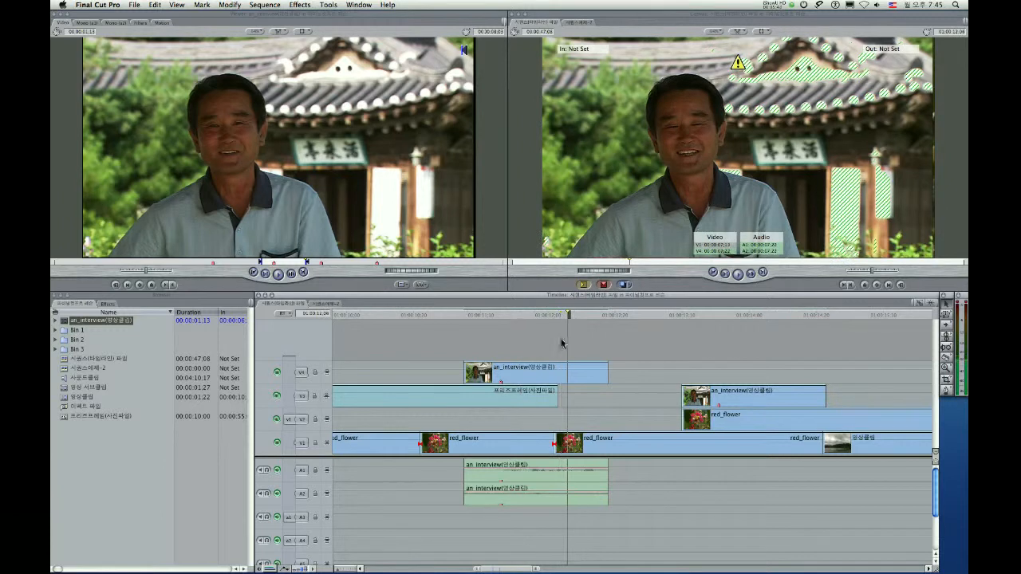
click(563, 375)
click(549, 370)
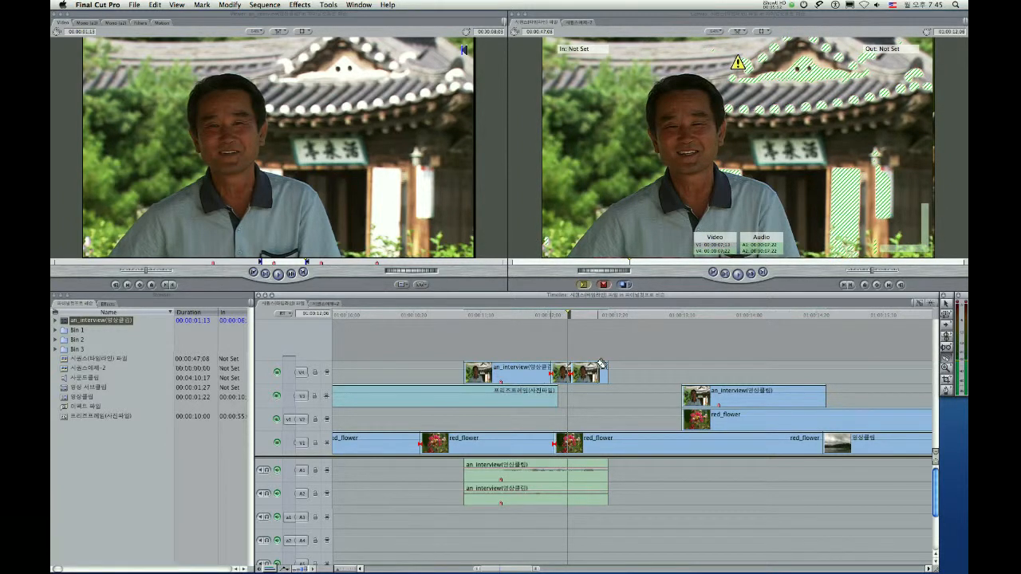
- View the whole sequence at a small scale, and examine the cuts in the V4 an_interview clip close up
key(super+minus)
key(super+minus)
key(super+minus)
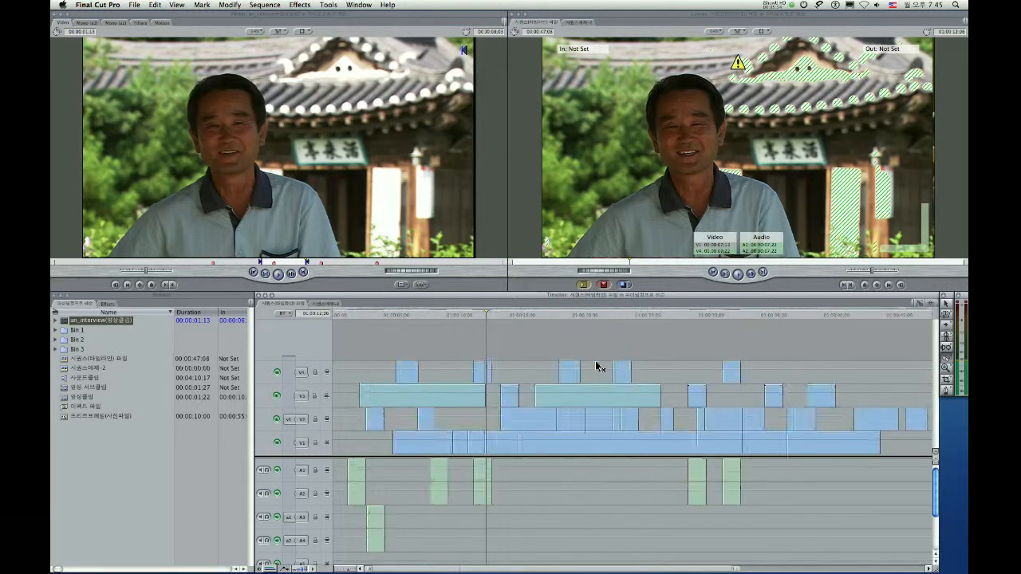
key(super+minus)
key(super+minus)
key(super+minus)
key(super+minus)
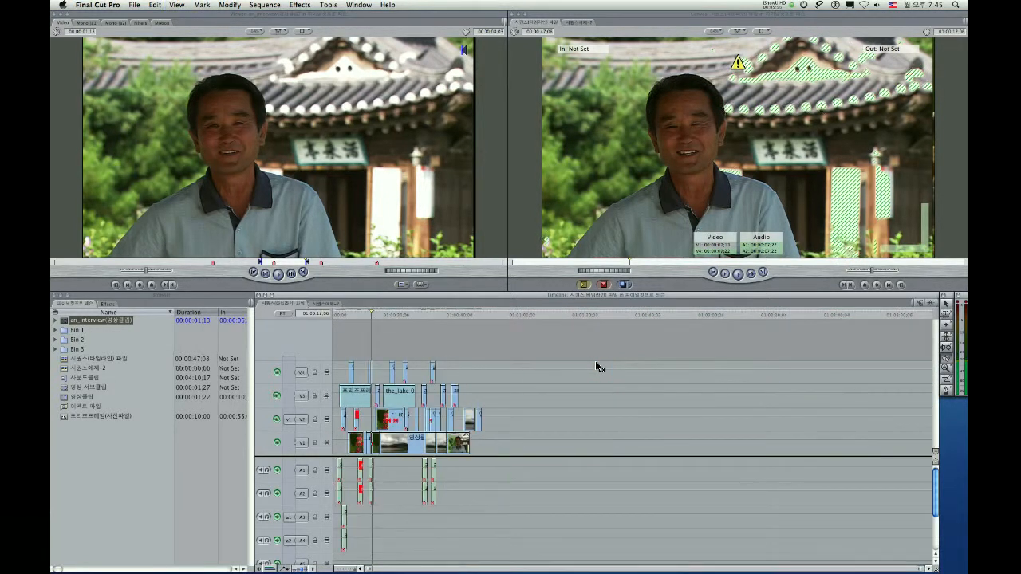
key(super+equal)
key(super+equal)
key(super+equal)
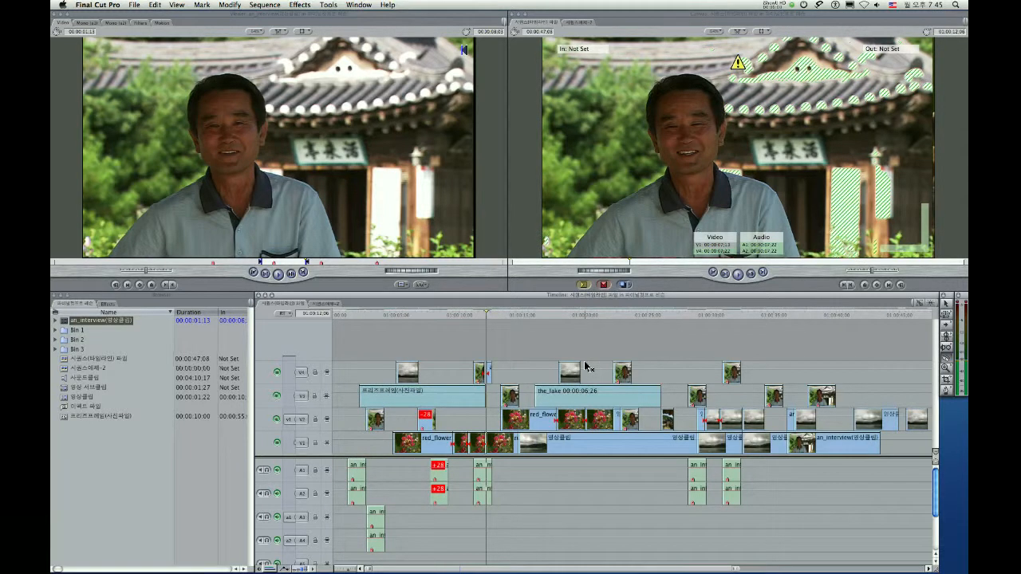
key(super+equal)
key(super+equal)
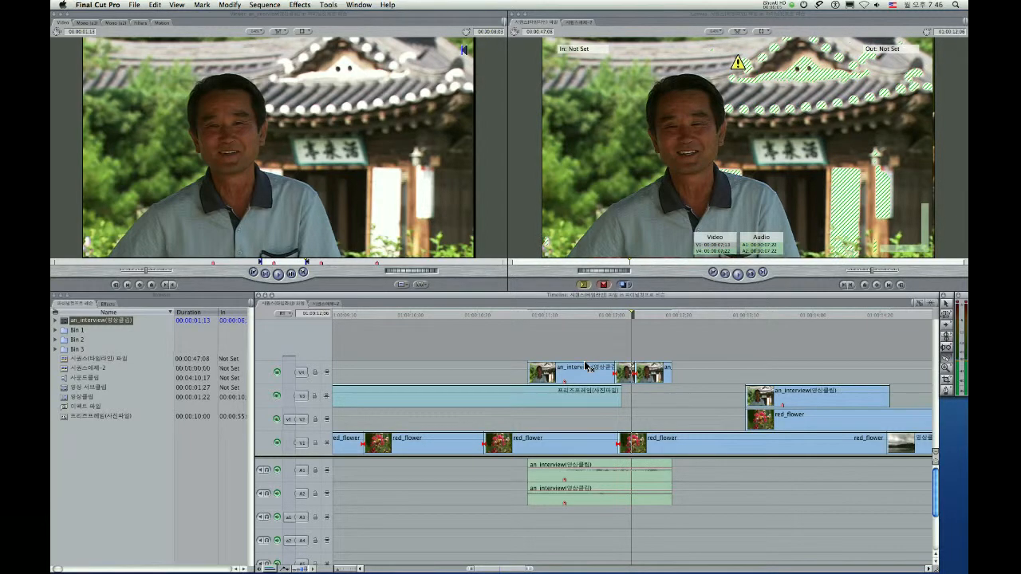
- Fit the entire sequence in the timeline and compare it at closer and wider magnifications around the playhead
key(shift+z)
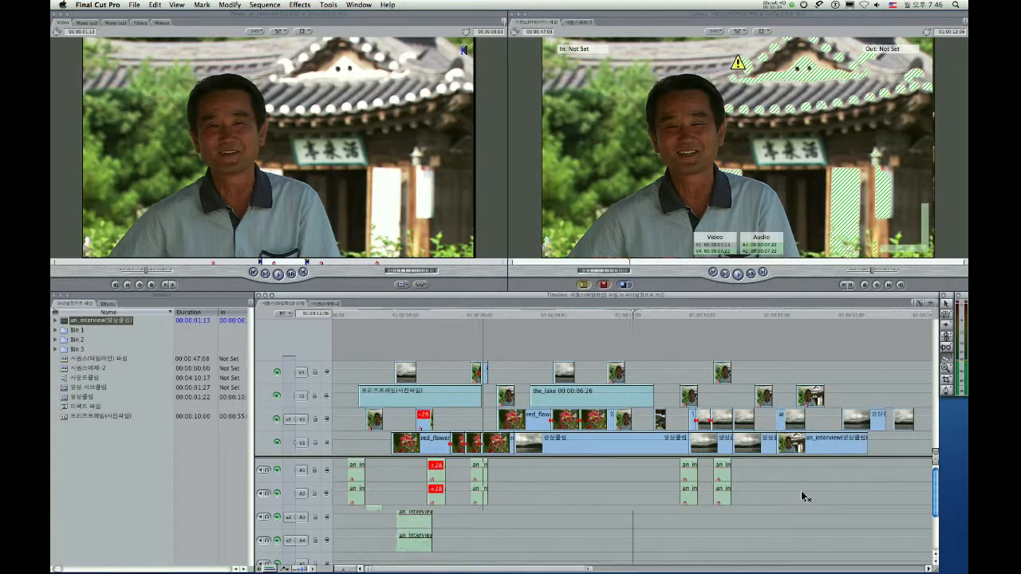
key(super+equal)
key(super+minus)
key(super+minus)
key(super+minus)
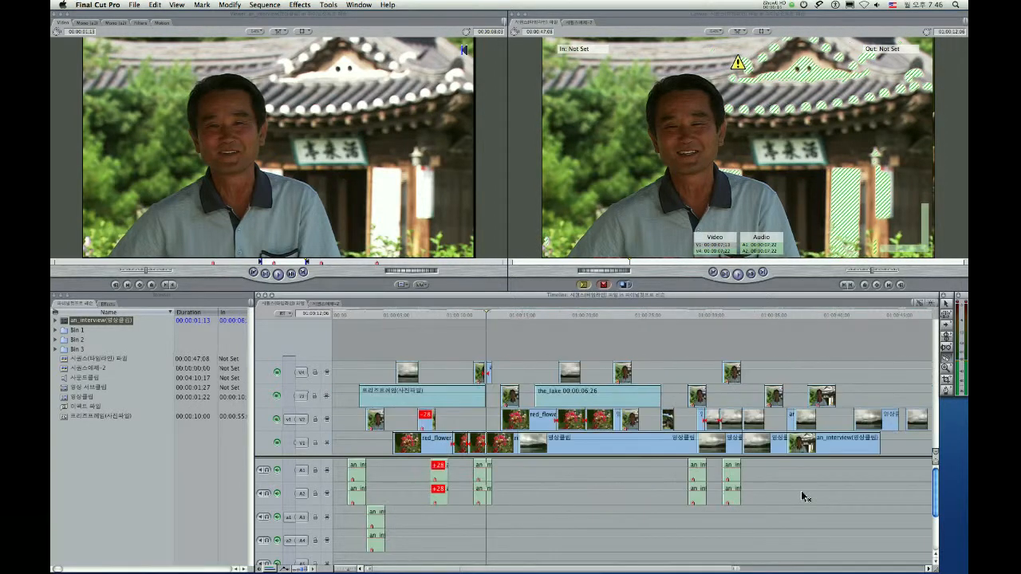
key(super+equal)
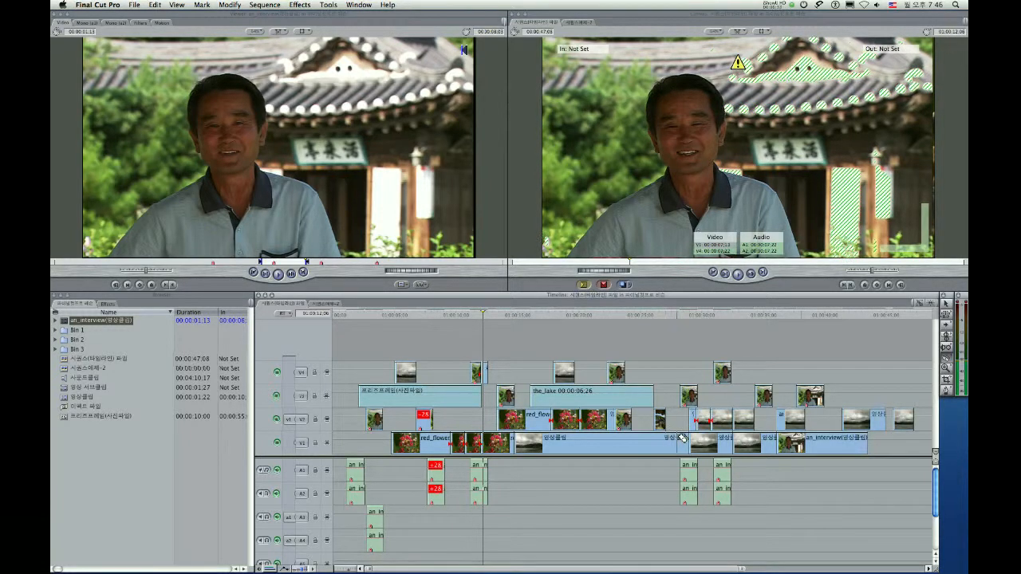
click(778, 6)
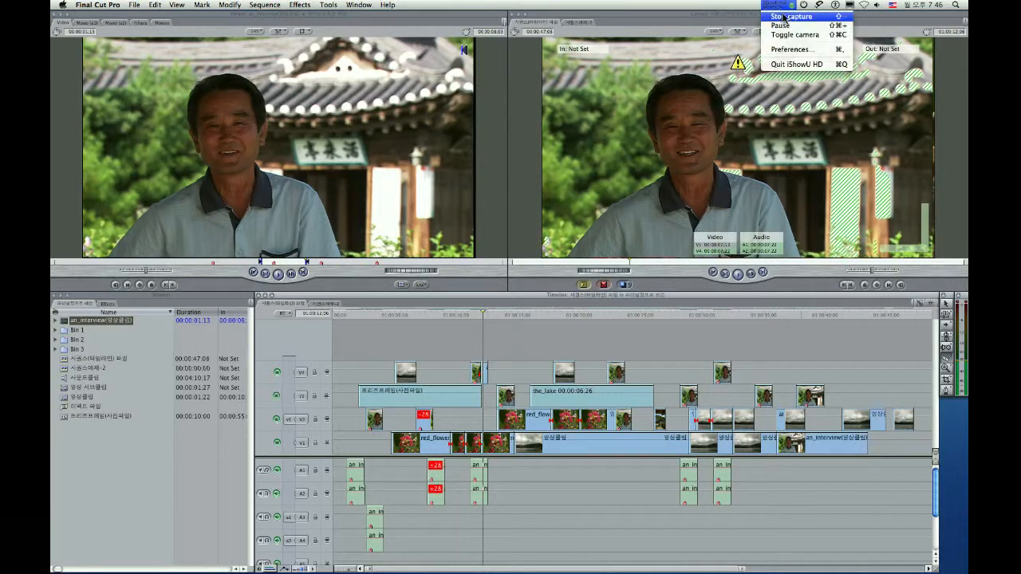